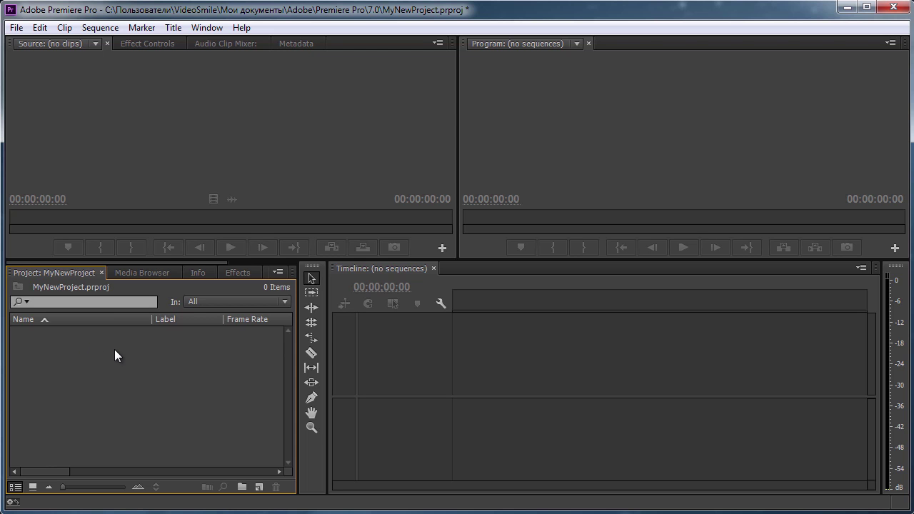
- Import 1.mp4 from the Files folder on drive D and display the project items as thumbnails
{"action": "right_click", "coordinate": [116, 348]}
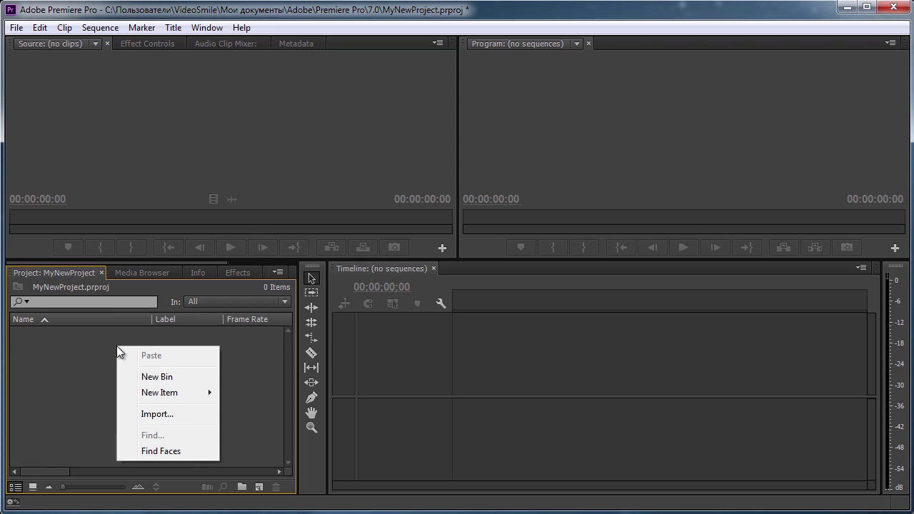
{"action": "left_click", "coordinate": [158, 414]}
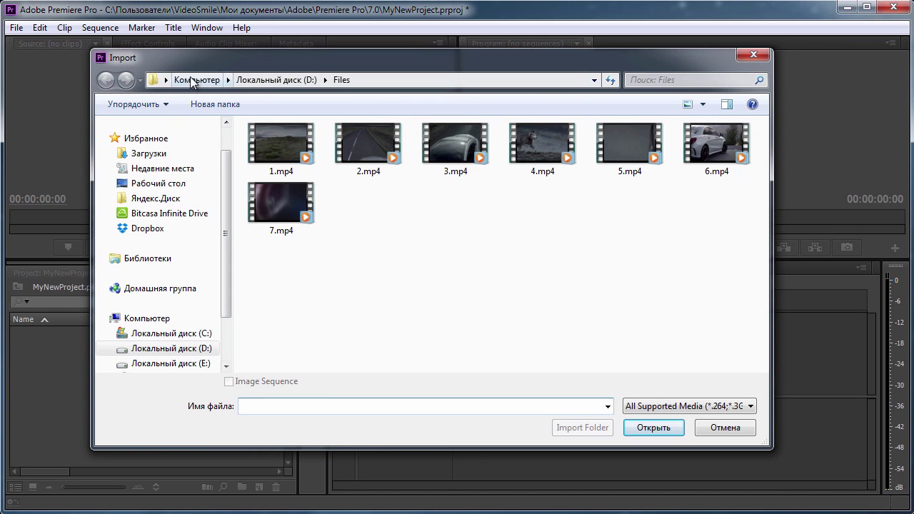
{"action": "left_click", "coordinate": [275, 80]}
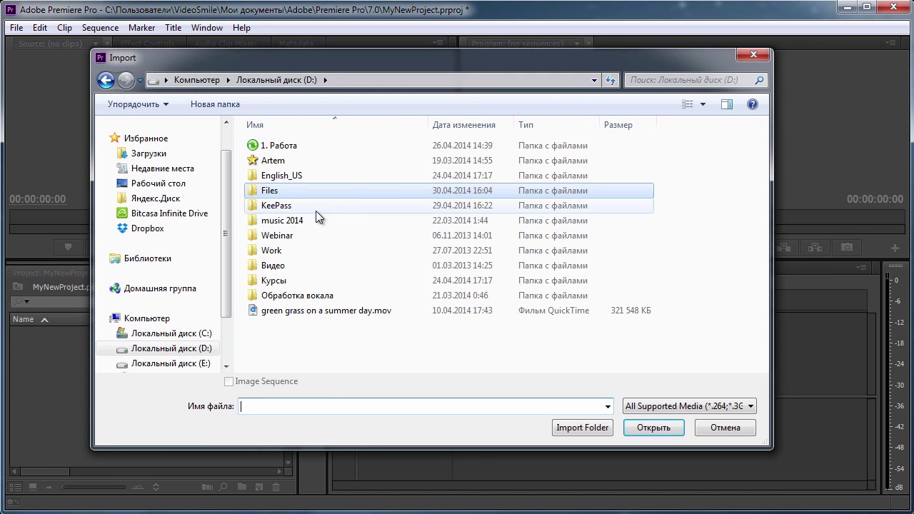
{"action": "double_click", "coordinate": [269, 190]}
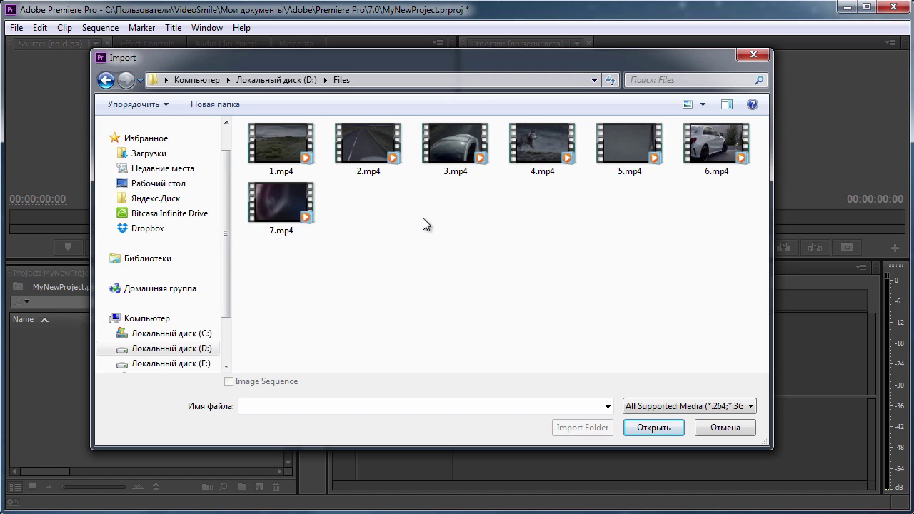
{"action": "left_click", "coordinate": [274, 144]}
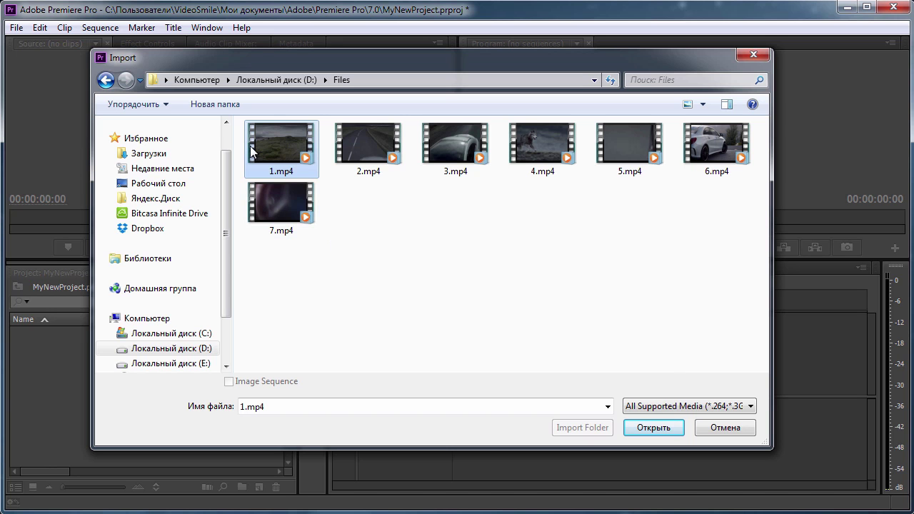
{"action": "left_click", "coordinate": [649, 431]}
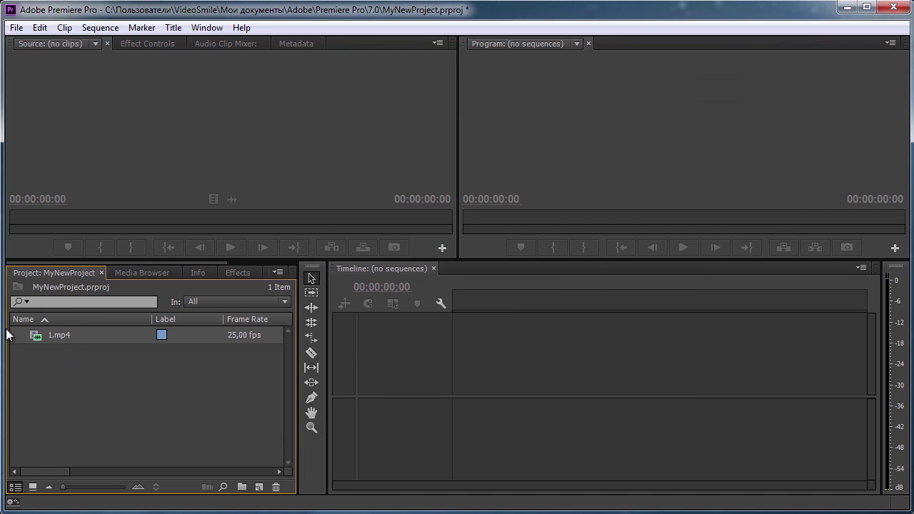
{"action": "mouse_move", "coordinate": [62, 335]}
{"action": "left_click", "coordinate": [32, 487]}
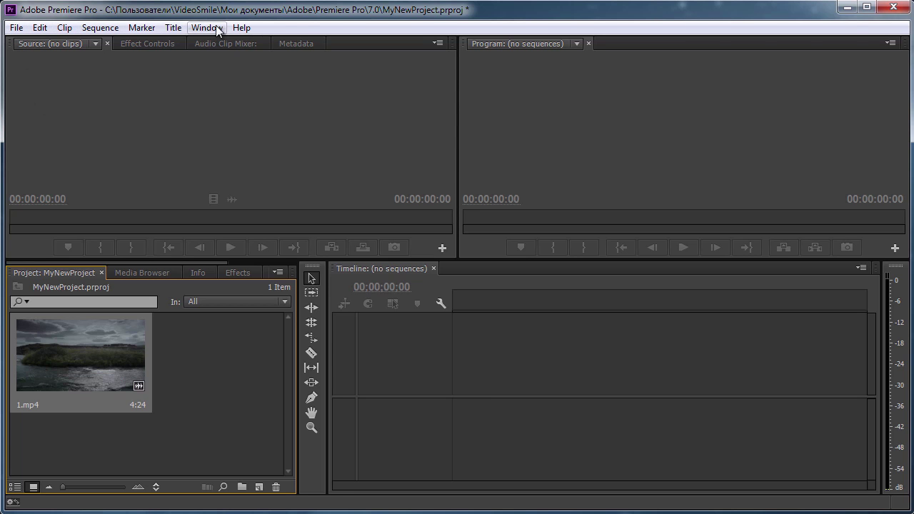
- Import the clip 2.mp4 from the Files folder into the project
{"action": "left_click", "coordinate": [16, 29]}
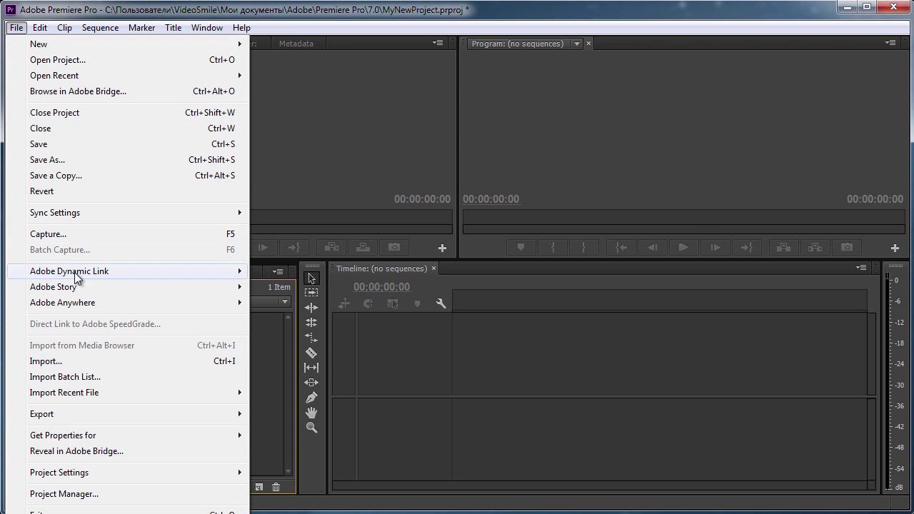
{"action": "left_click", "coordinate": [51, 362]}
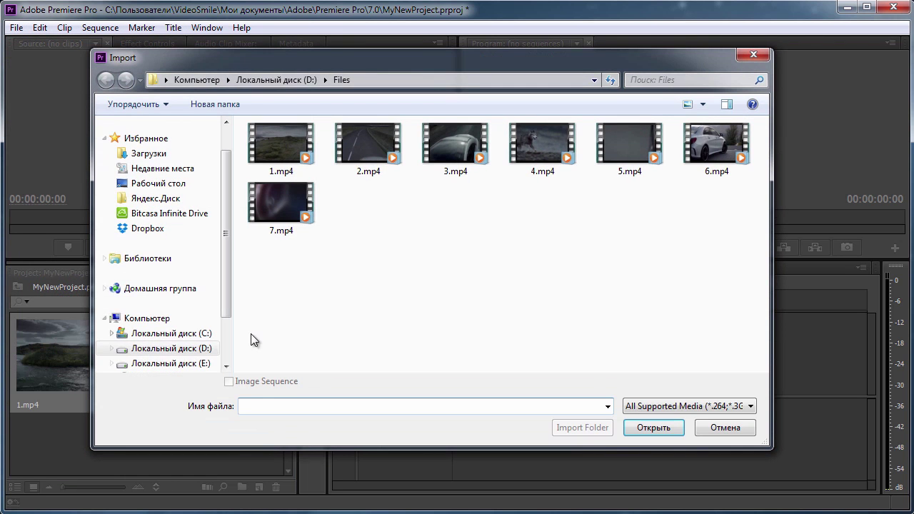
{"action": "left_click", "coordinate": [362, 147]}
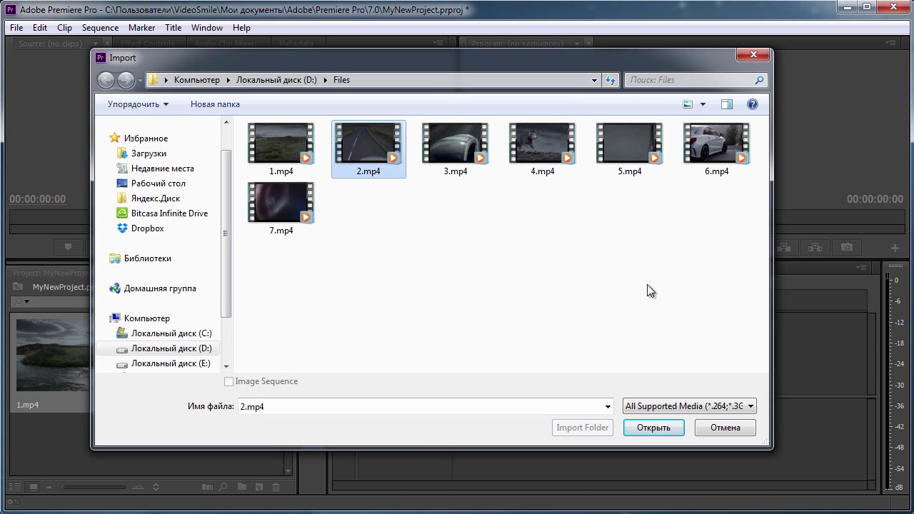
{"action": "left_click", "coordinate": [670, 432]}
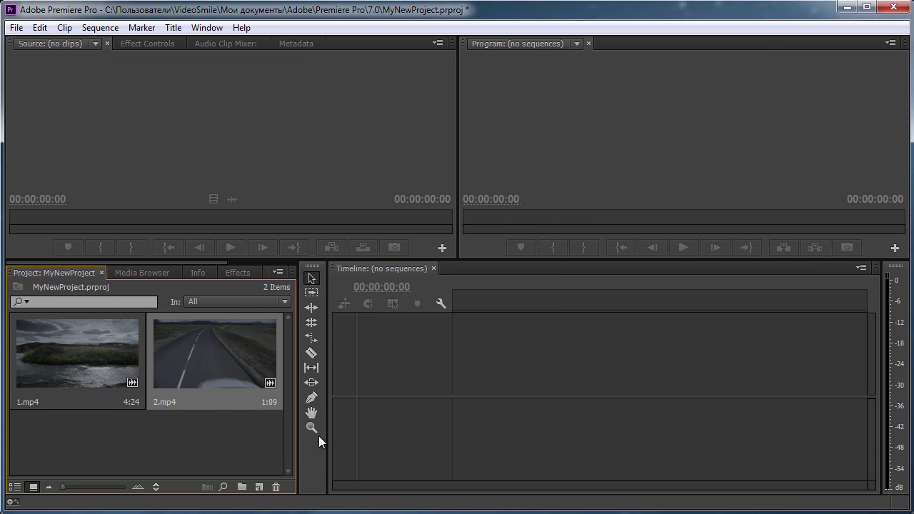
- Import the clip 3.mp4 from the Files folder into the project
{"action": "double_click", "coordinate": [72, 432]}
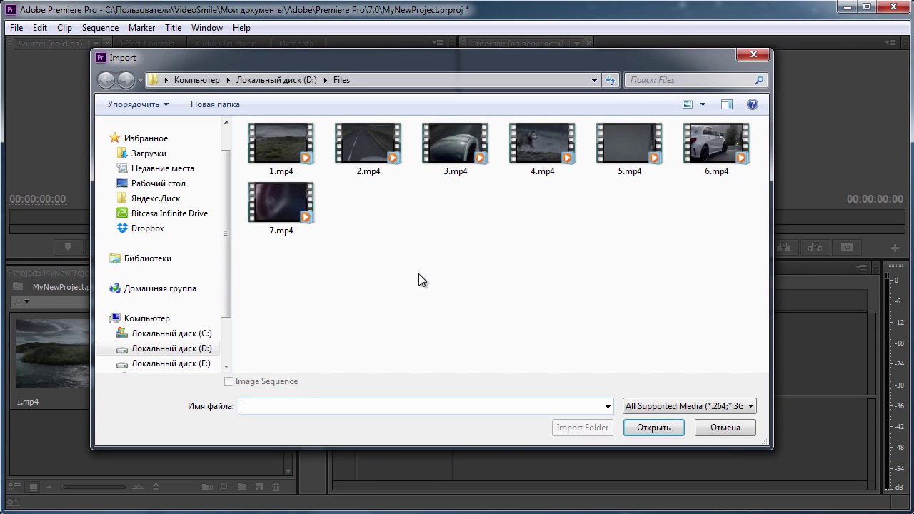
{"action": "left_click", "coordinate": [456, 148]}
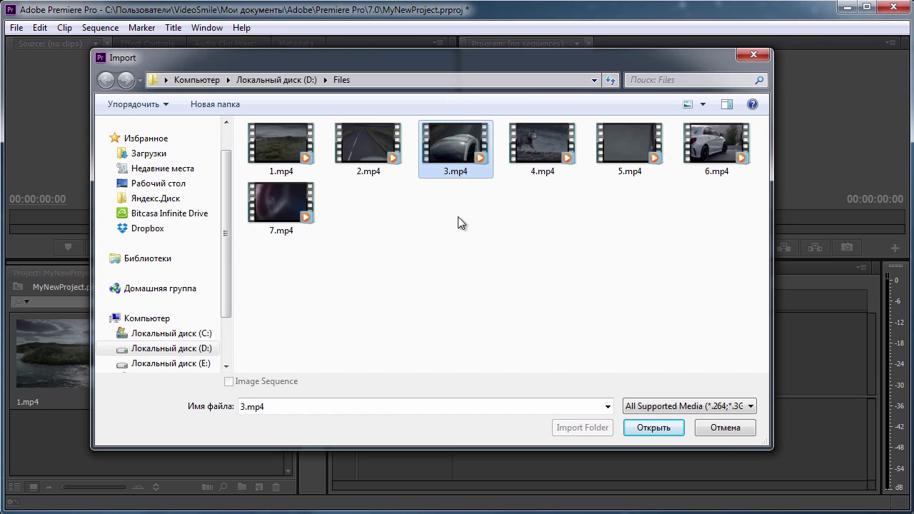
{"action": "left_click", "coordinate": [653, 428]}
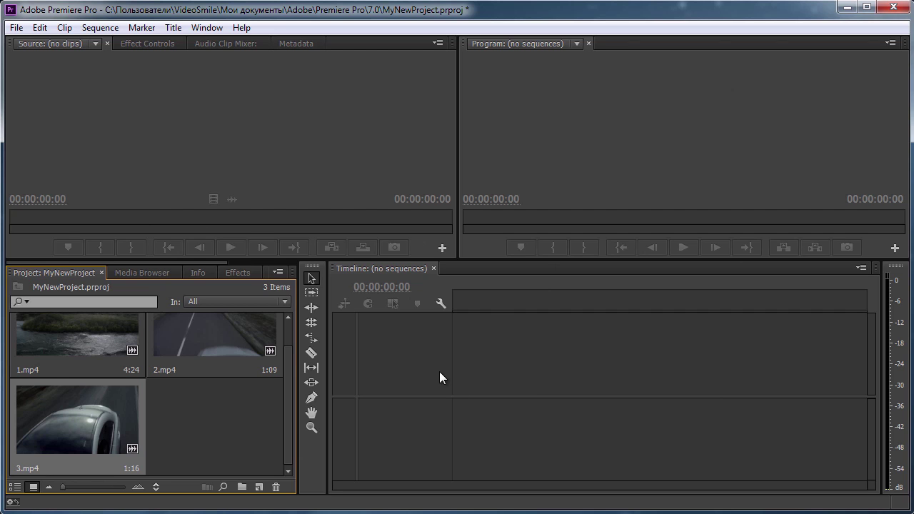
- Use the Media Browser to import 4.mp4 from drive D's Files folder, and return to the project items
{"action": "left_click", "coordinate": [127, 274]}
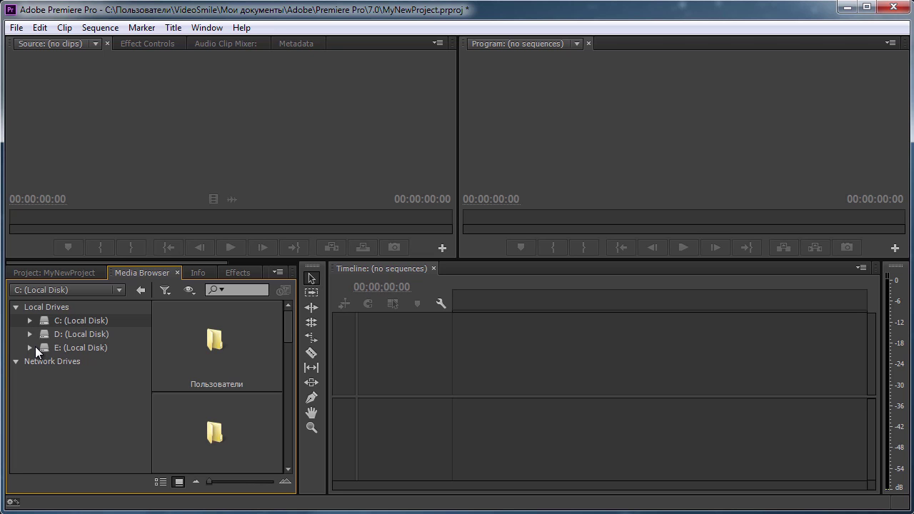
{"action": "left_click", "coordinate": [58, 334]}
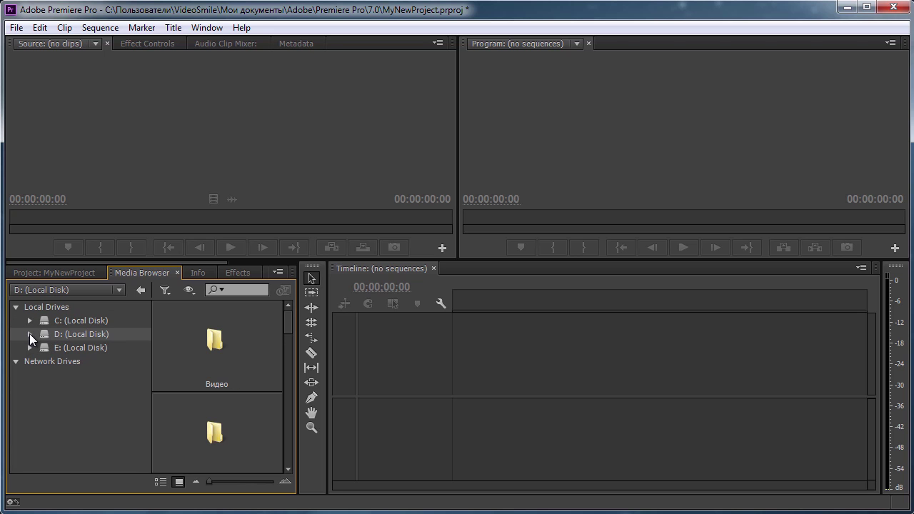
{"action": "left_click", "coordinate": [29, 334]}
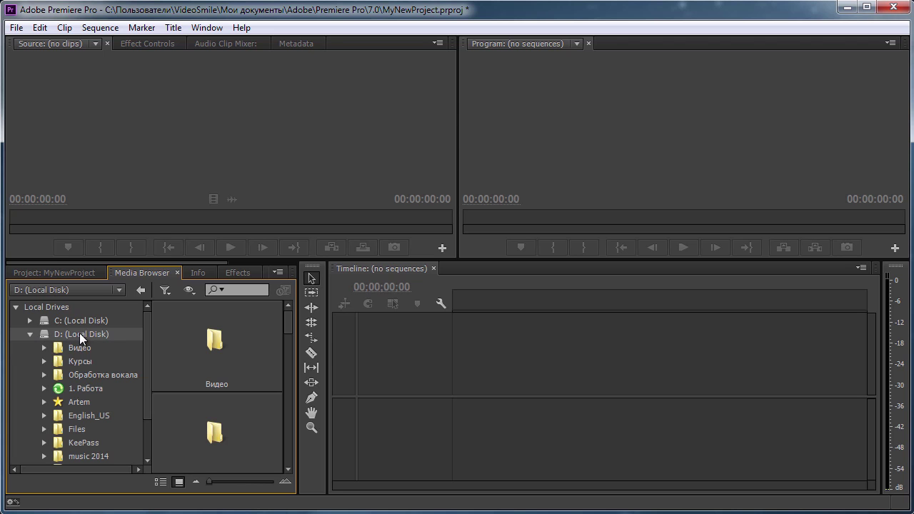
{"action": "left_click", "coordinate": [68, 428]}
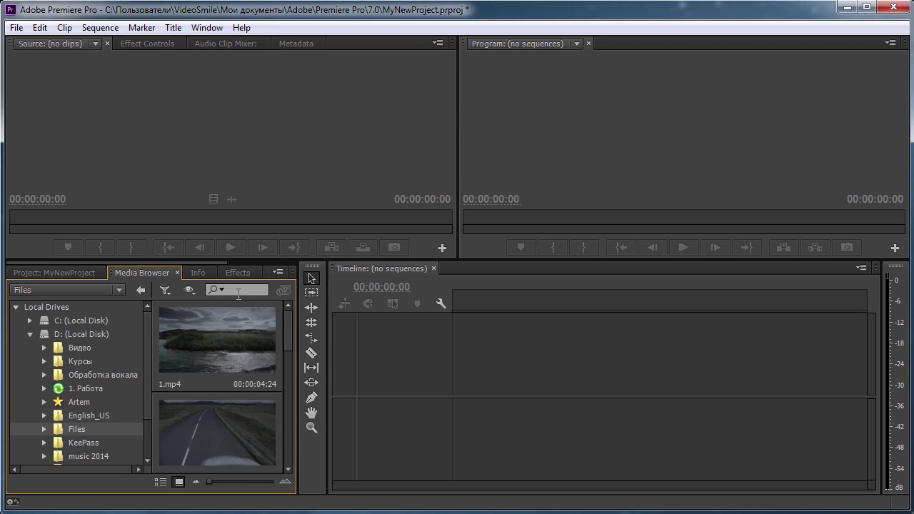
{"action": "left_click_drag", "start_coordinate": [287, 326], "coordinate": [280, 375]}
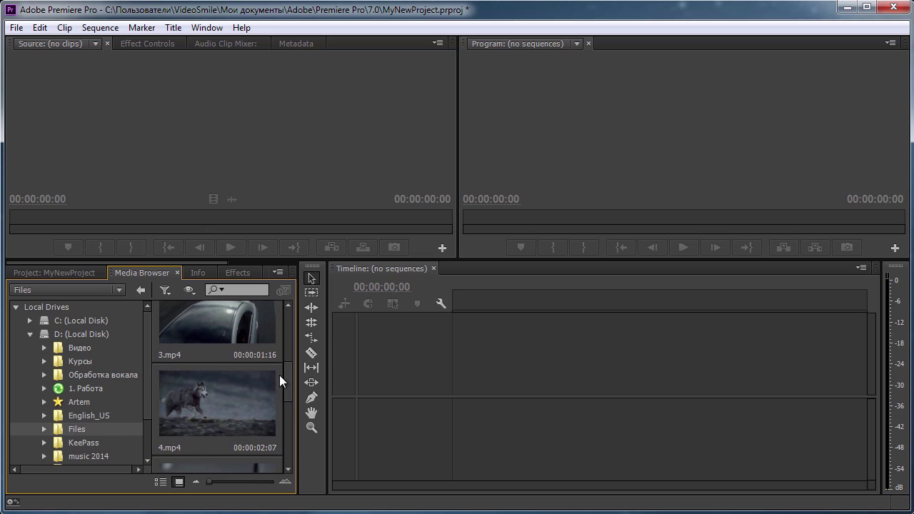
{"action": "left_click", "coordinate": [205, 397]}
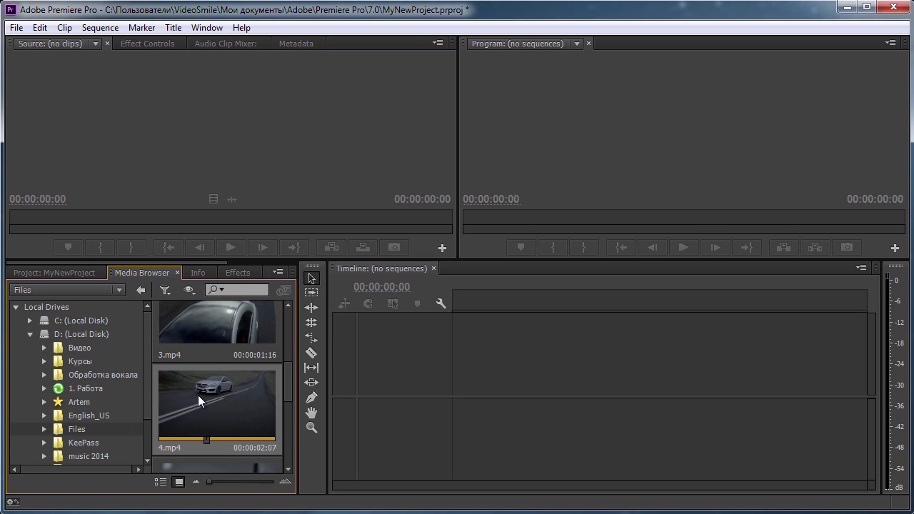
{"action": "right_click", "coordinate": [197, 395]}
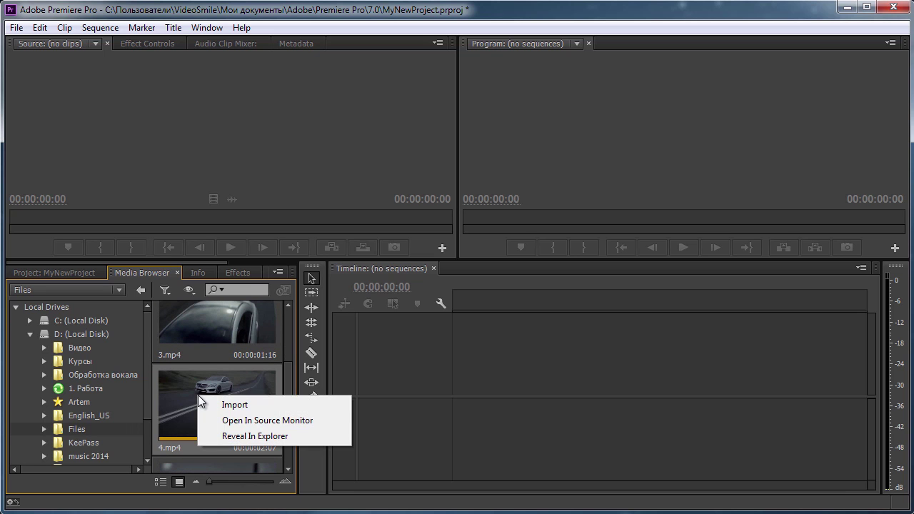
{"action": "left_click", "coordinate": [226, 405]}
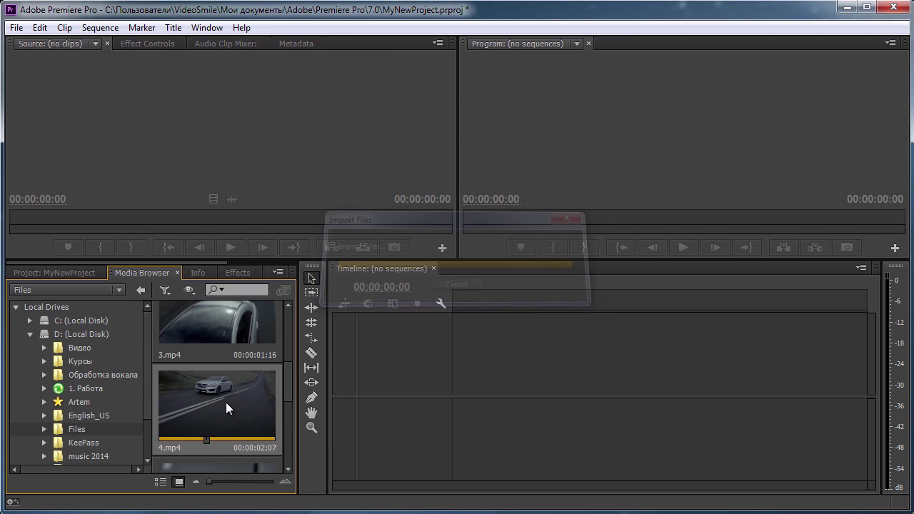
{"action": "left_click", "coordinate": [74, 276]}
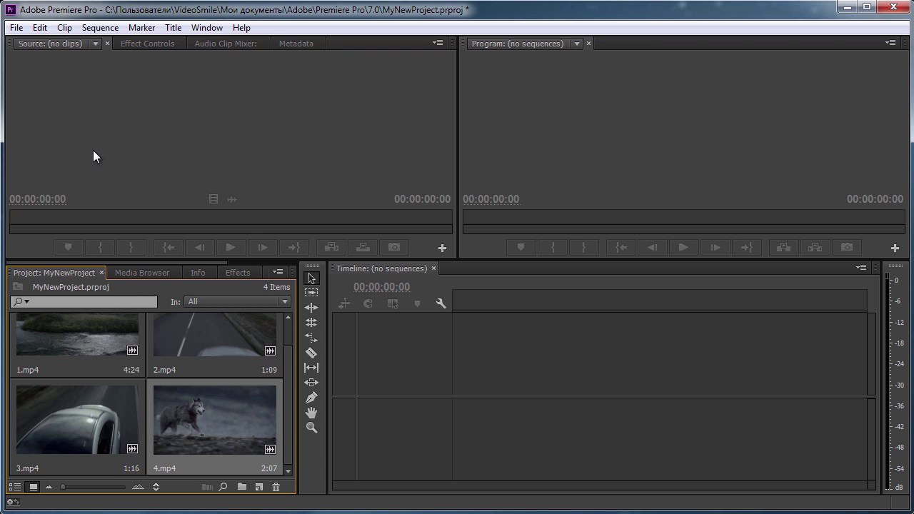
- Switch to Windows Explorer, add 5.mp4, 6.mp4 and 7.mp4 from the Files folder to the project, and close the Explorer window
{"action": "key", "text": "alt+Tab"}
{"action": "left_click_drag", "start_coordinate": [411, 47], "coordinate": [419, 22]}
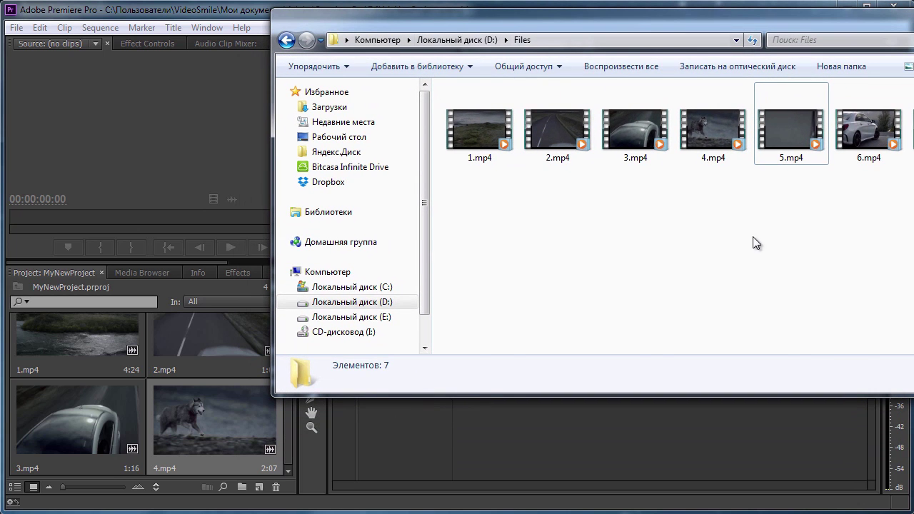
{"action": "left_click_drag", "start_coordinate": [768, 224], "coordinate": [848, 113]}
{"action": "left_click_drag", "start_coordinate": [913, 225], "coordinate": [913, 224]}
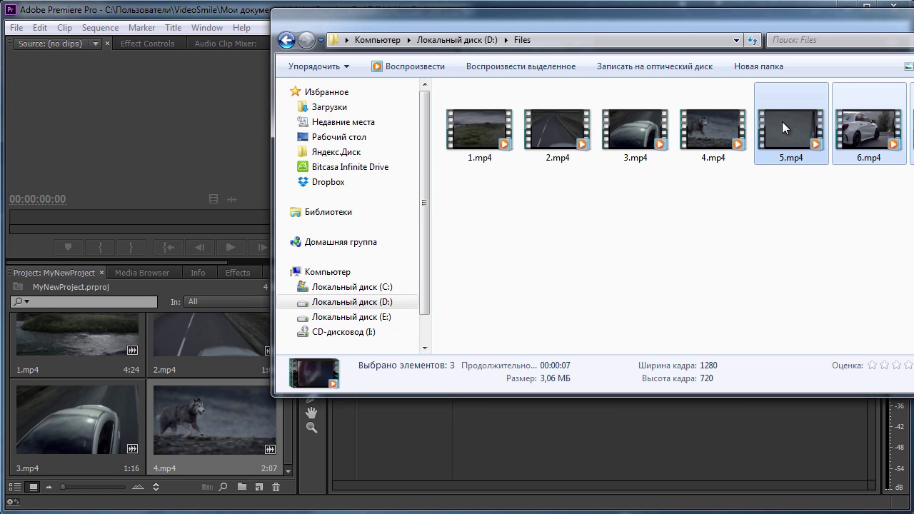
{"action": "left_click_drag", "start_coordinate": [783, 123], "coordinate": [183, 361]}
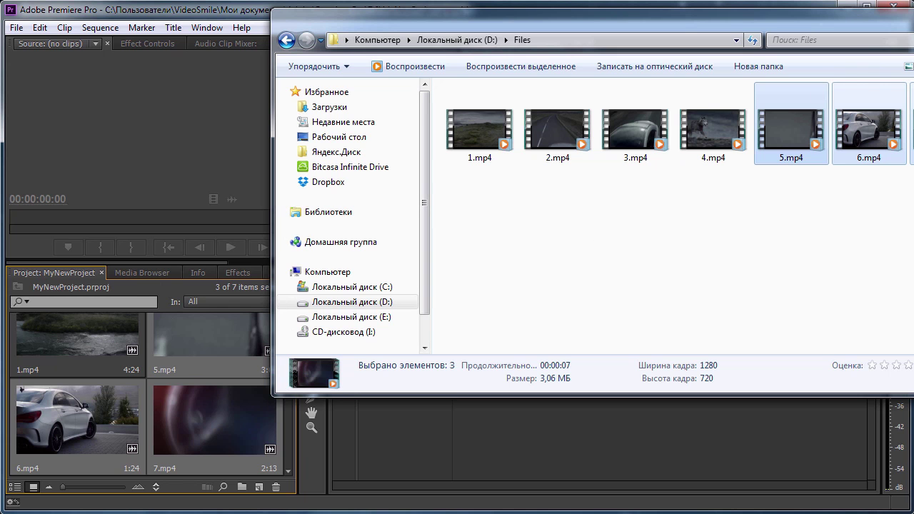
{"action": "key", "text": "alt+F4"}
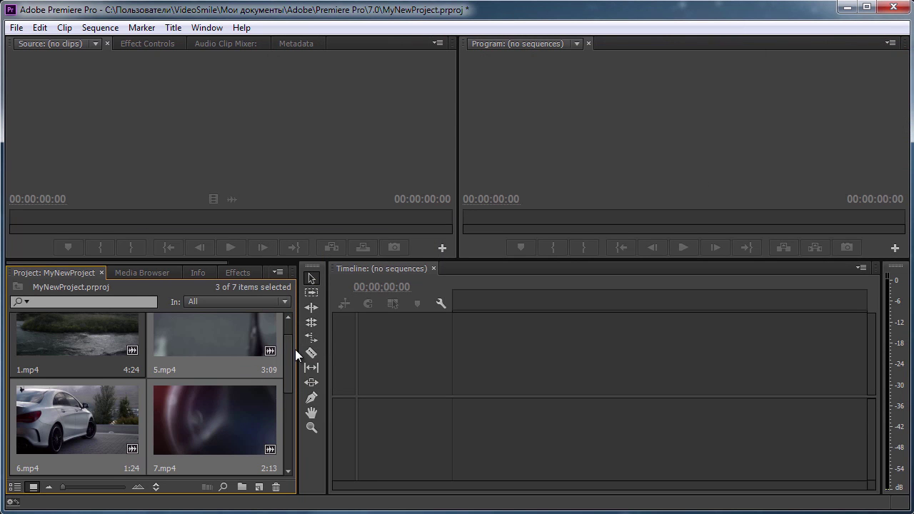
- Look through the imported thumbnails and preview the clips 1.mp4 and 5.mp4
{"action": "left_click_drag", "start_coordinate": [289, 358], "coordinate": [293, 340]}
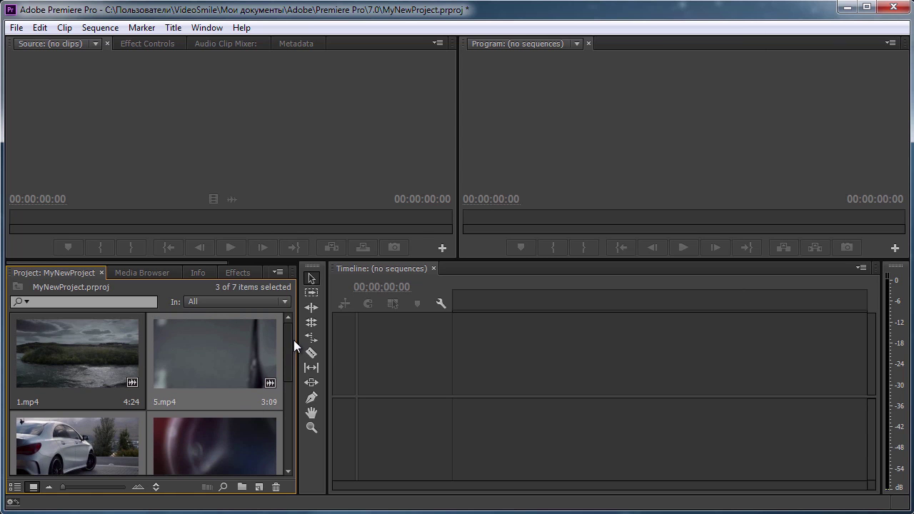
{"action": "left_click", "coordinate": [89, 345]}
{"action": "left_click", "coordinate": [223, 348]}
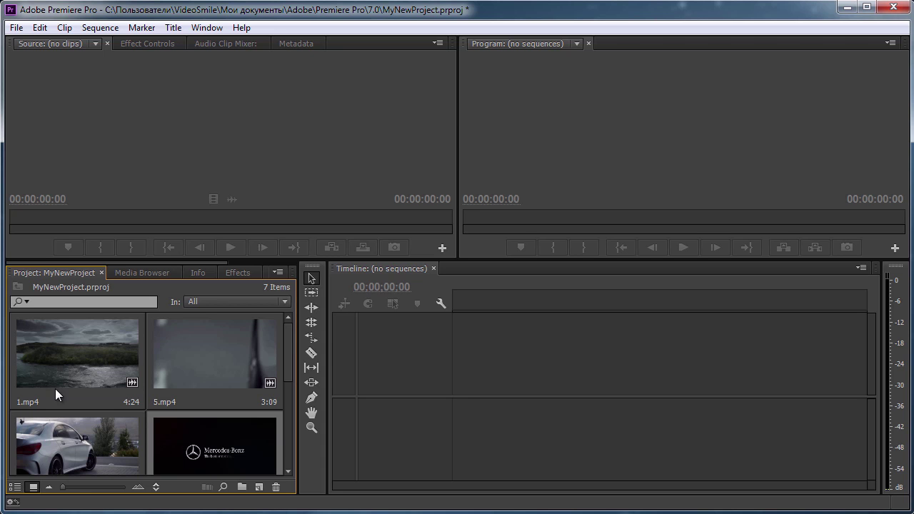
{"action": "left_click", "coordinate": [56, 357]}
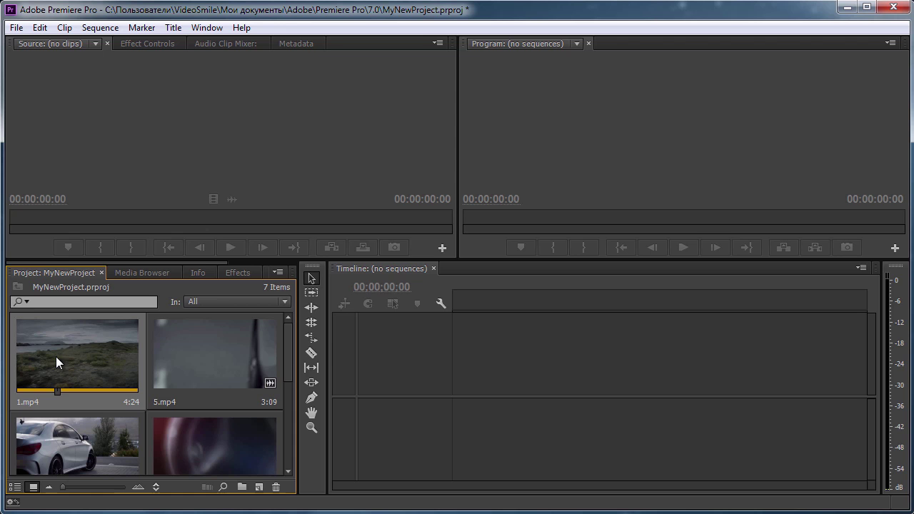
{"action": "left_click", "coordinate": [206, 366]}
{"action": "mouse_move", "coordinate": [172, 376]}
{"action": "left_click", "coordinate": [259, 490]}
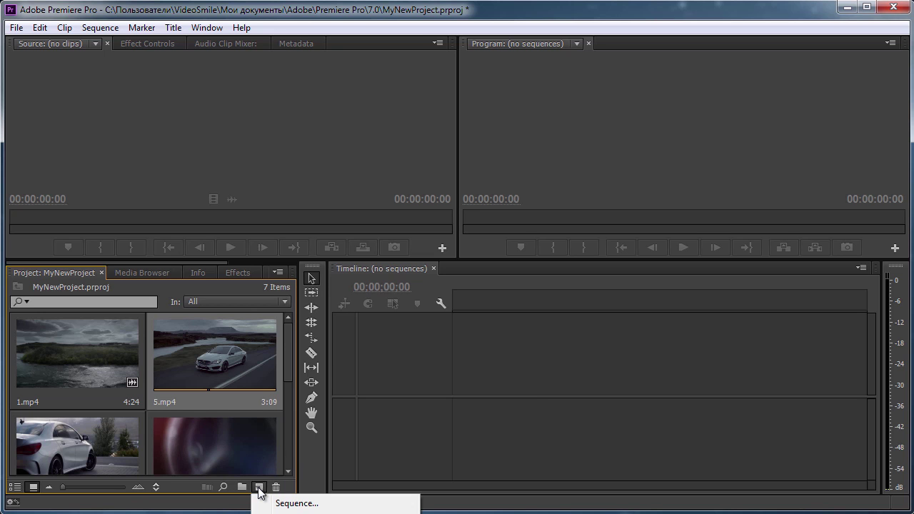
{"action": "left_click", "coordinate": [297, 503]}
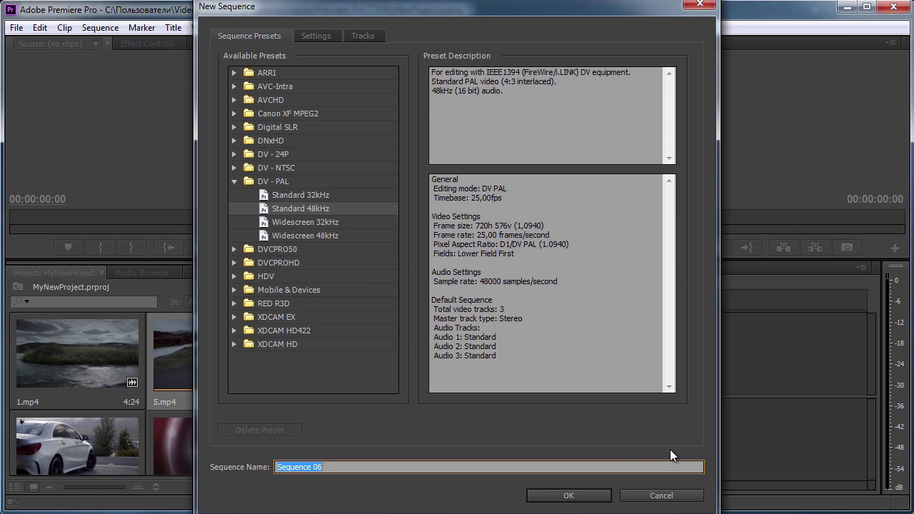
{"action": "left_click", "coordinate": [672, 495]}
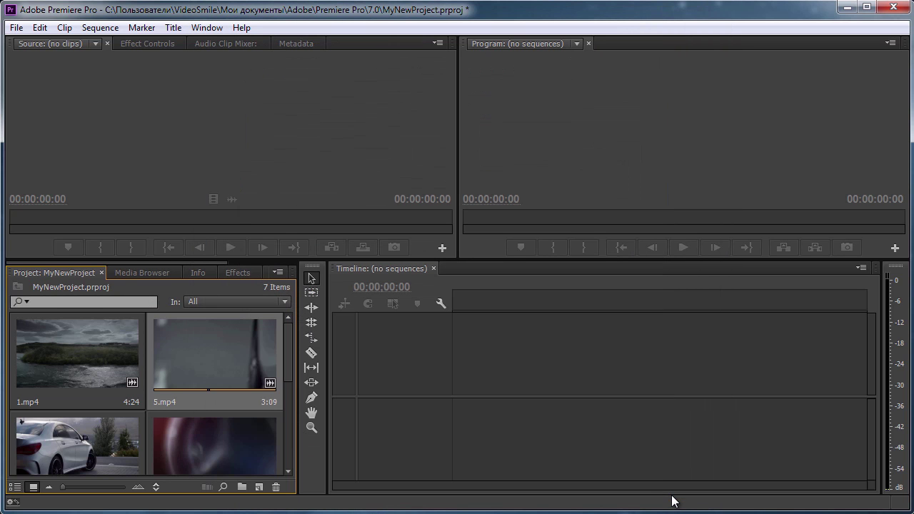
{"action": "left_click", "coordinate": [406, 352]}
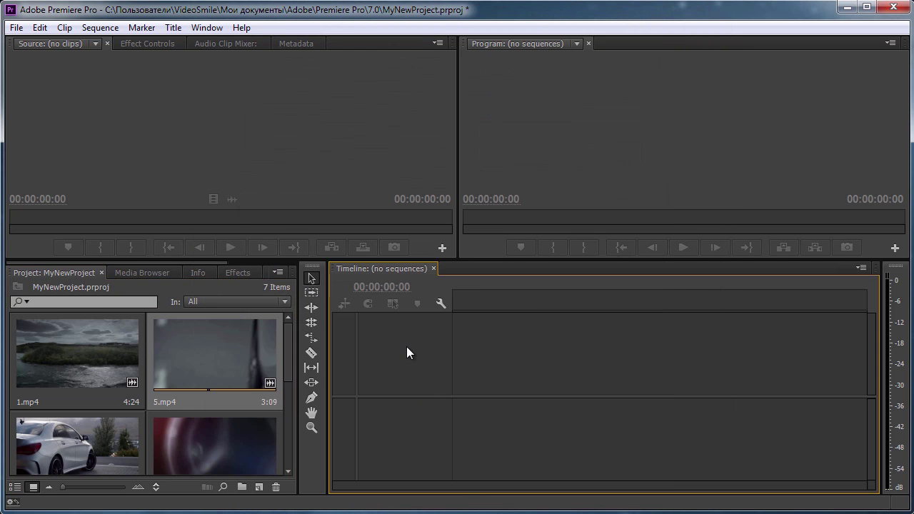
{"action": "key", "text": "ctrl+s"}
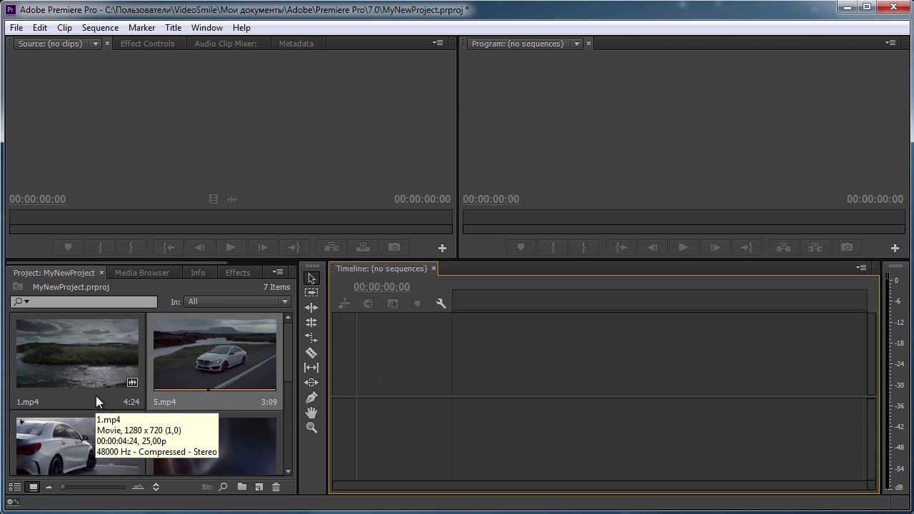
- Create a new sequence from the clip 1.mp4 and locate it among the project thumbnails
{"action": "left_click", "coordinate": [80, 347]}
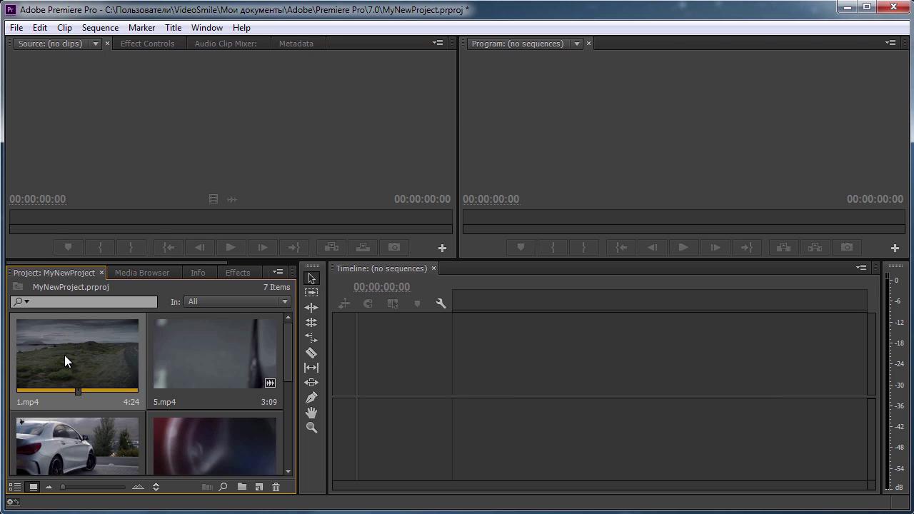
{"action": "left_click_drag", "start_coordinate": [64, 354], "coordinate": [260, 488]}
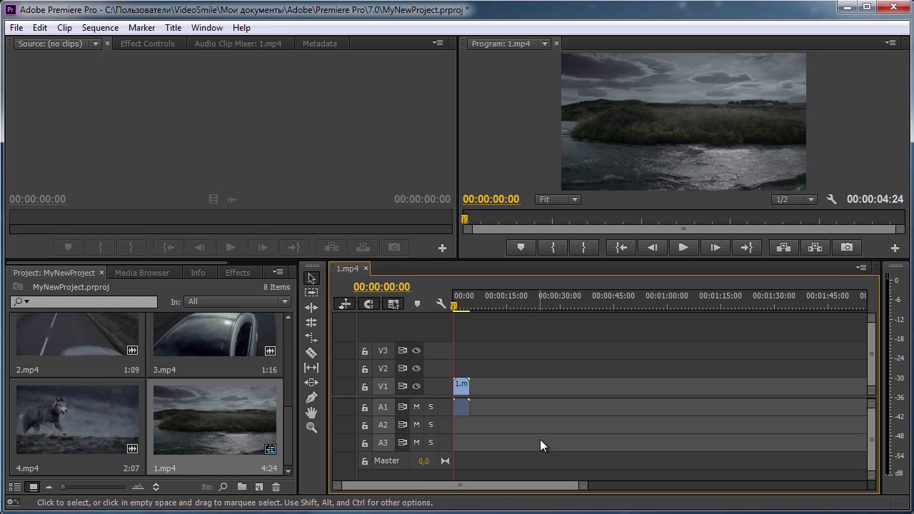
{"action": "scroll", "coordinate": [29, 405], "scroll_direction": "up", "scroll_amount": 2}
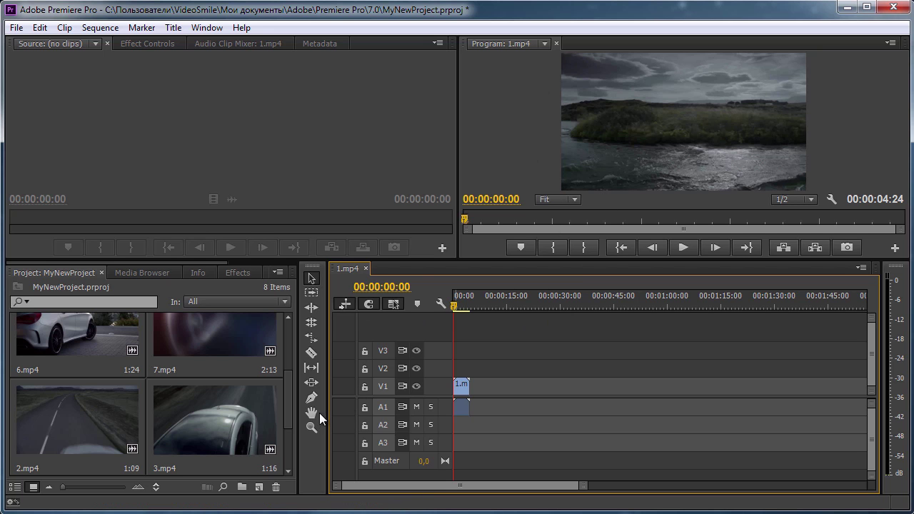
{"action": "left_click_drag", "start_coordinate": [290, 375], "coordinate": [292, 422]}
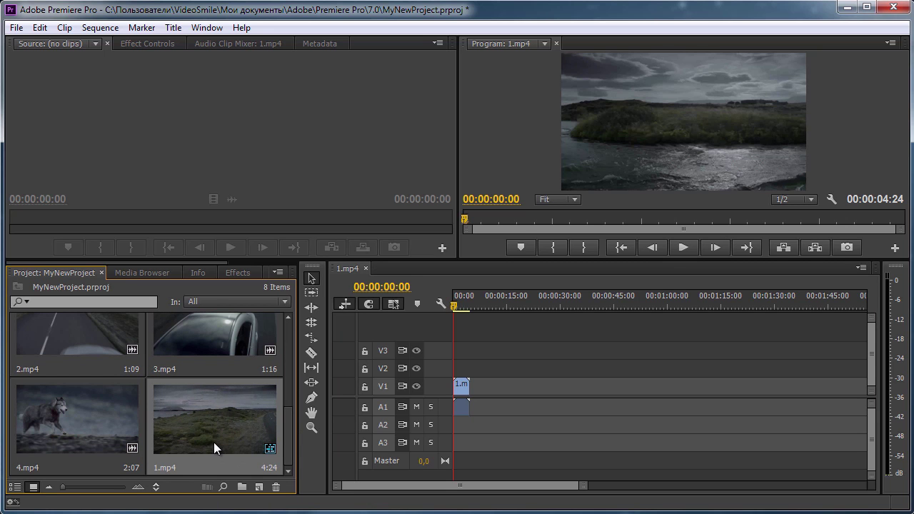
- Show the project items as a list and check the entries of the clips 2.mp4, 3.mp4 and 4.mp4
{"action": "left_click", "coordinate": [15, 487]}
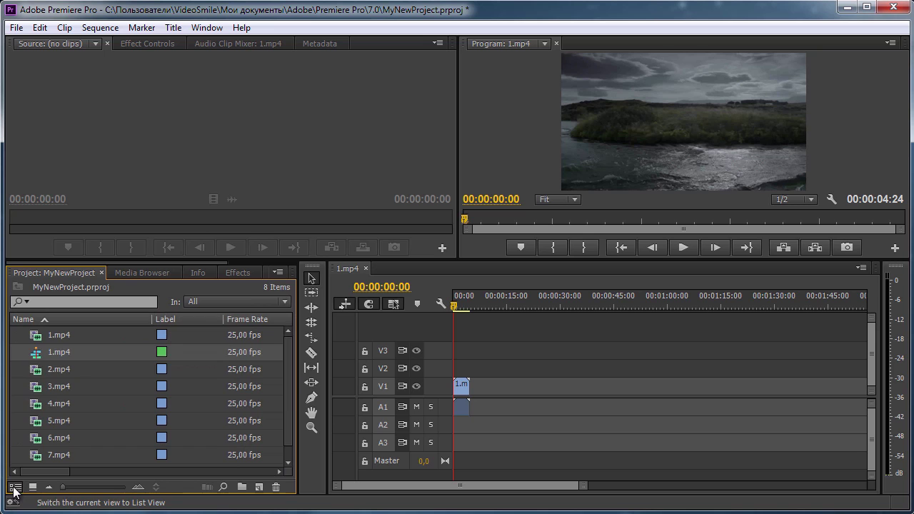
{"action": "left_click", "coordinate": [37, 368]}
{"action": "left_click", "coordinate": [36, 387]}
{"action": "left_click", "coordinate": [34, 405]}
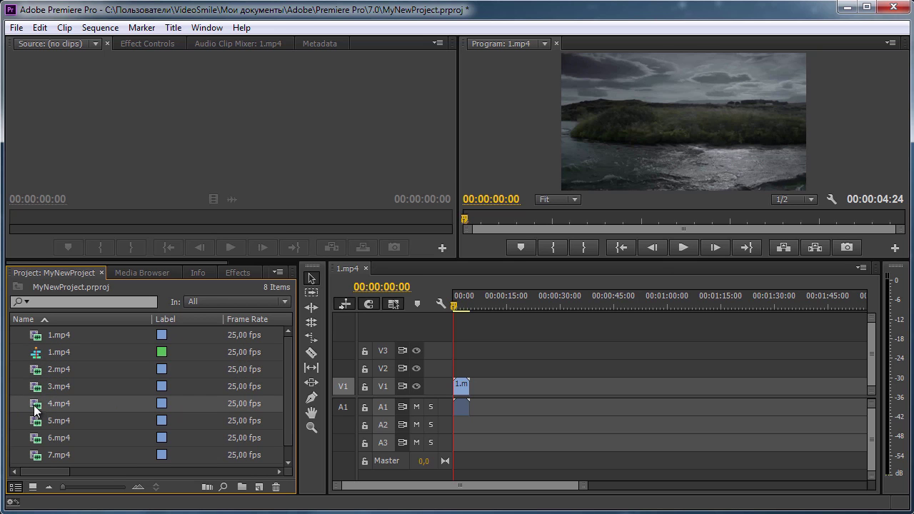
- Rename the 1.mp4 sequence in the project list as МойФильм
{"action": "left_click", "coordinate": [33, 351]}
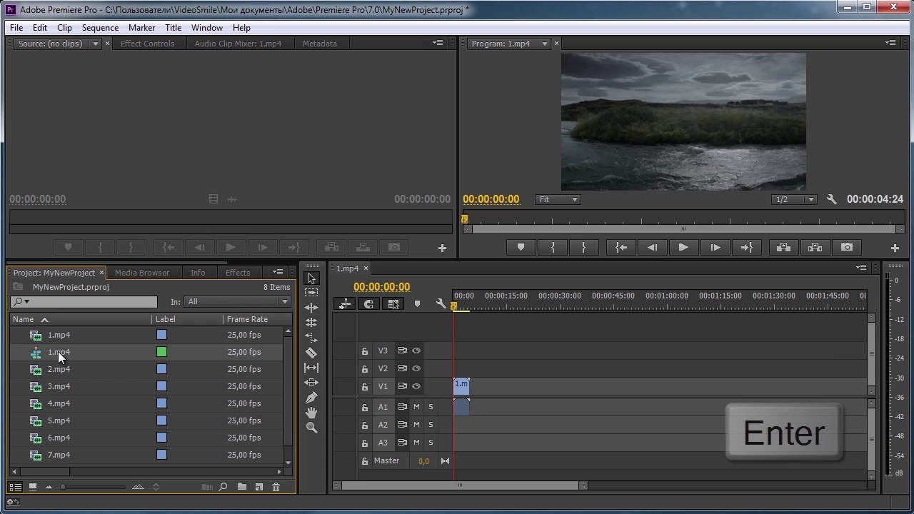
{"action": "key", "text": "Return"}
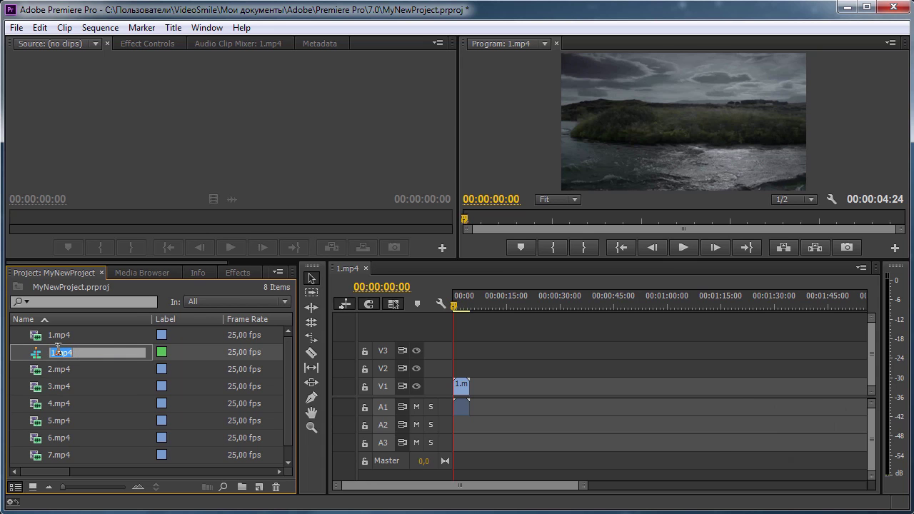
{"action": "type", "text": "МояПоследо"}
{"action": "key", "text": "BackSpace"}
{"action": "key", "text": "BackSpace"}
{"action": "key", "text": "BackSpace"}
{"action": "key", "text": "BackSpace"}
{"action": "key", "text": "BackSpace"}
{"action": "key", "text": "BackSpace"}
{"action": "key", "text": "BackSpace"}
{"action": "key", "text": "BackSpace"}
{"action": "type", "text": "йФильм"}
{"action": "left_click", "coordinate": [128, 369]}
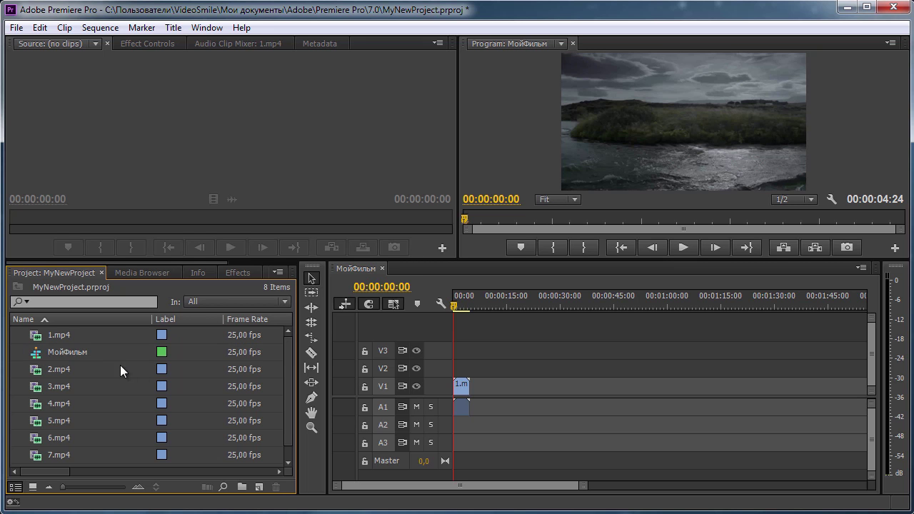
- Insert a space in the sequence's name so that it reads Мой Фильм
{"action": "left_click", "coordinate": [73, 354]}
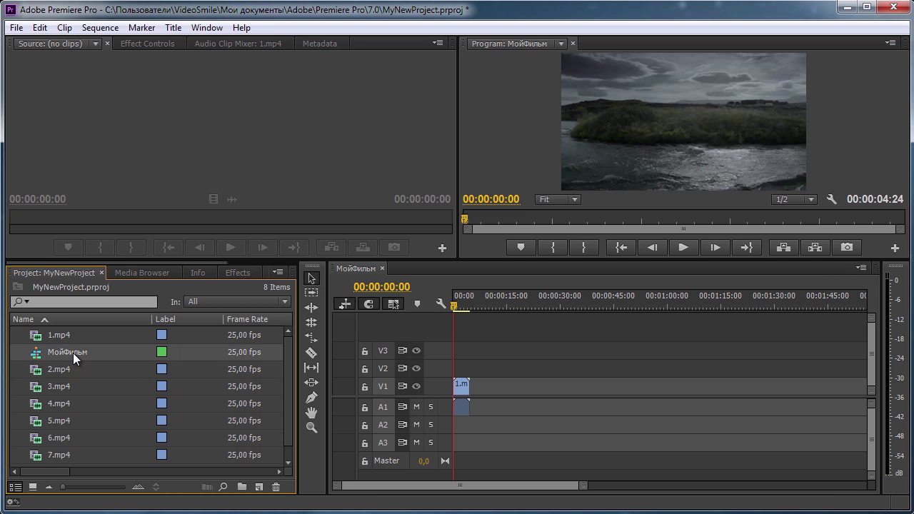
{"action": "left_click", "coordinate": [73, 353]}
{"action": "left_click", "coordinate": [73, 350]}
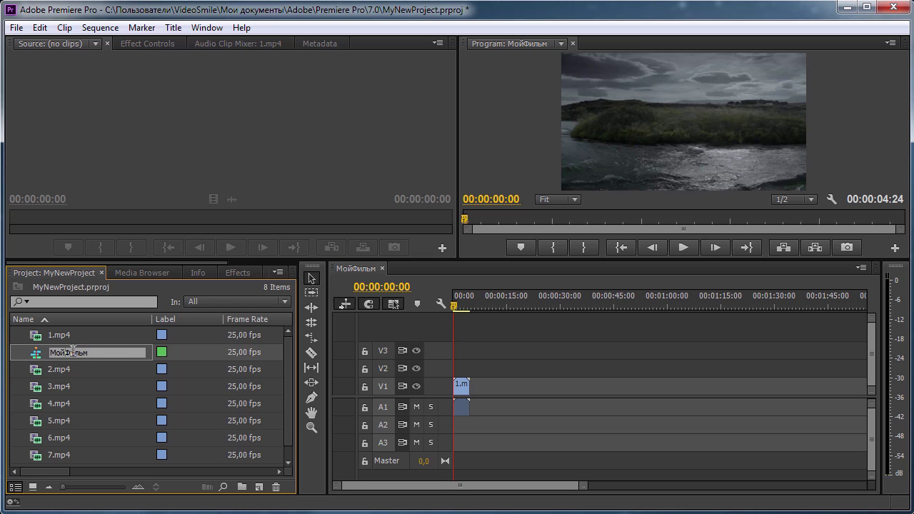
{"action": "key", "text": "Return"}
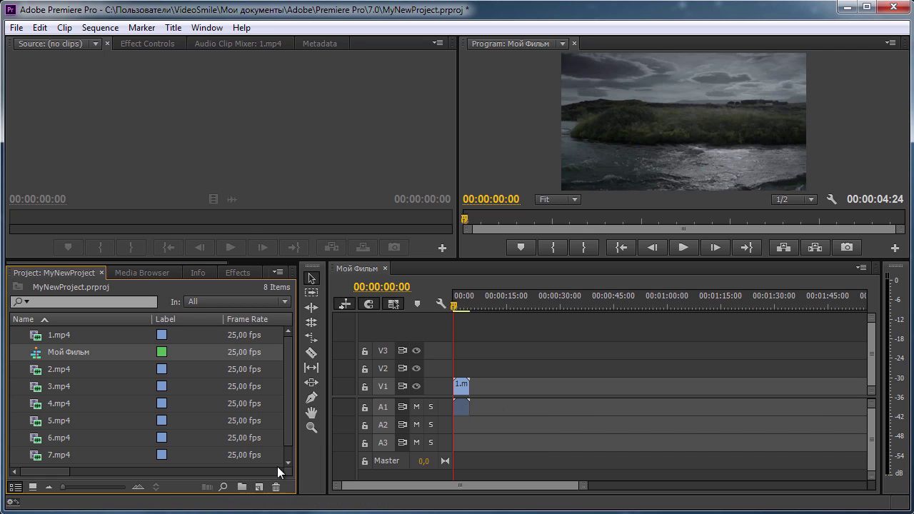
- Delete the clip 1.mp4 with its audio from the sequence's timeline
{"action": "left_click", "coordinate": [463, 381]}
{"action": "key", "text": "Delete"}
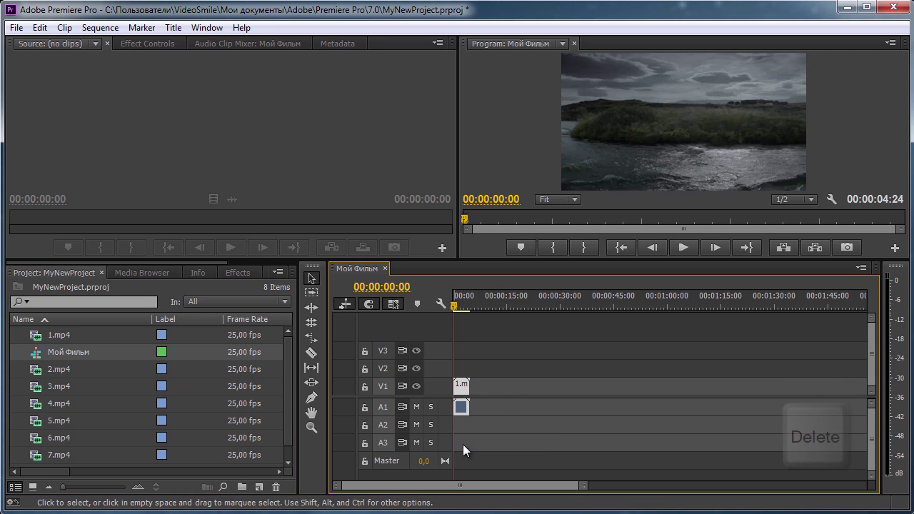
{"action": "key", "text": "Delete"}
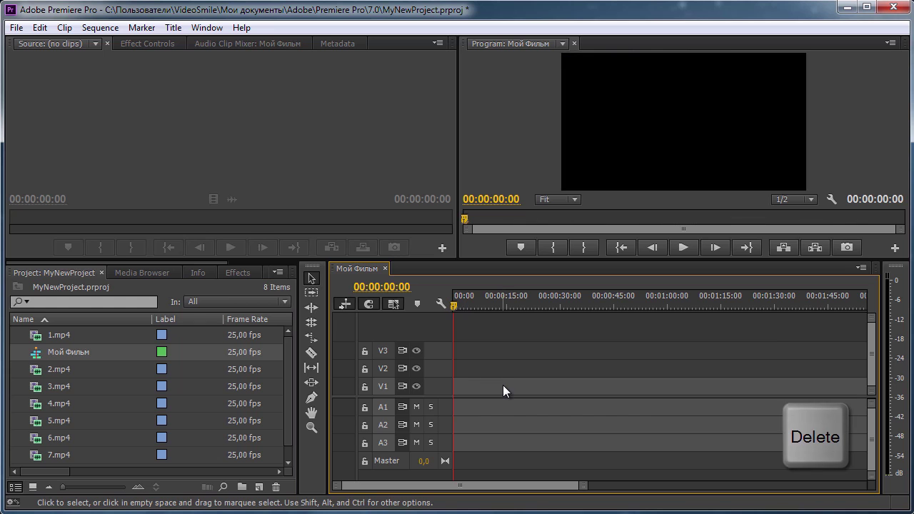